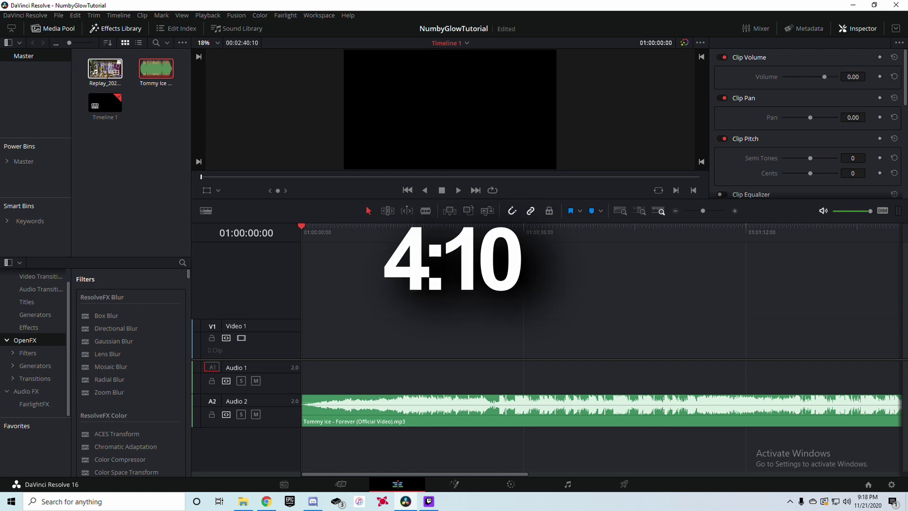
# - Place the Replay gameplay clip above the music and find its key moment frame by frame
pyautogui.moveTo(105, 68); pyautogui.dragTo(359, 312)
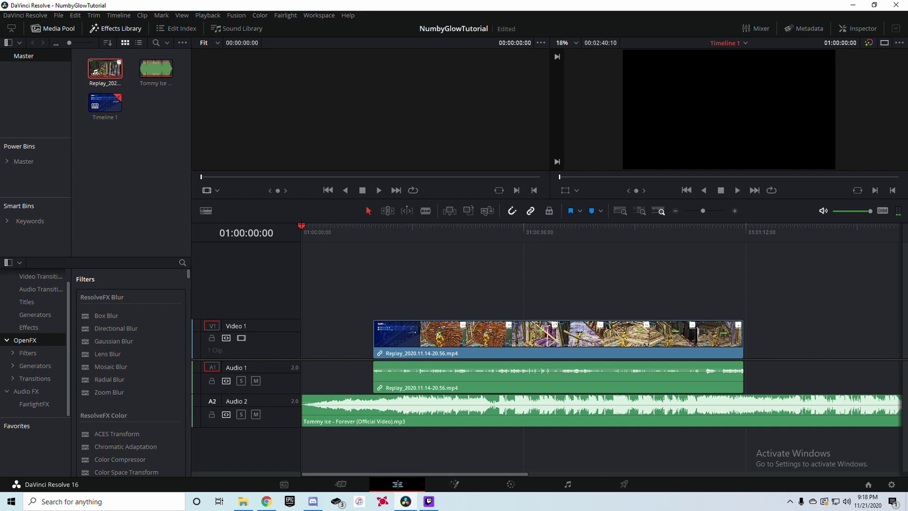
pyautogui.moveTo(301, 283); pyautogui.dragTo(733, 283)
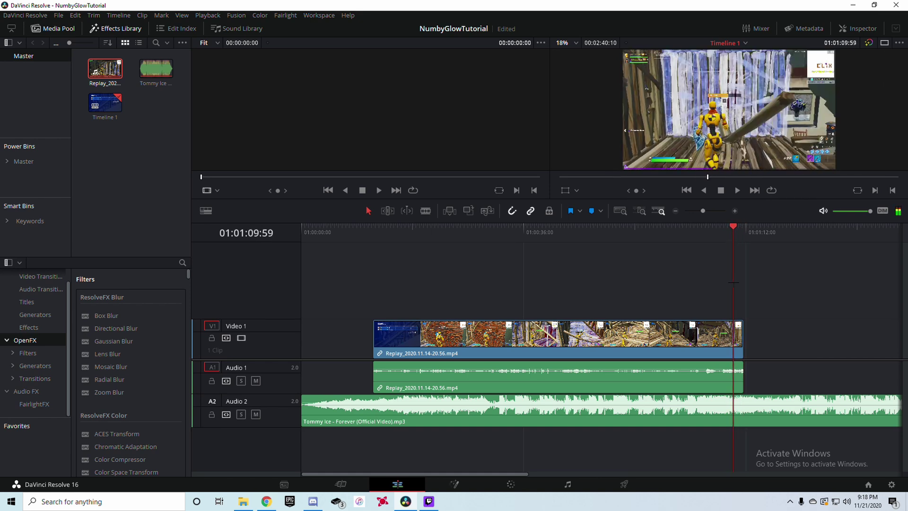
pyautogui.moveTo(735, 222); pyautogui.dragTo(743, 222)
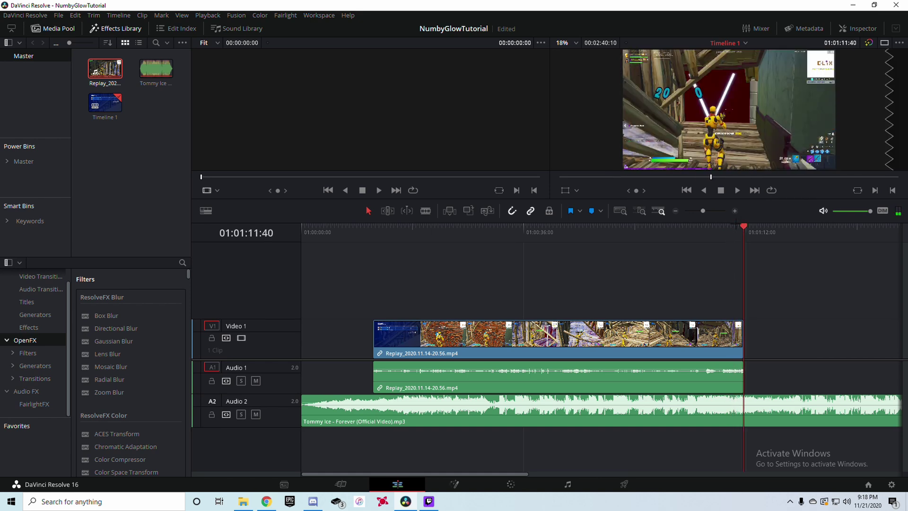
pyautogui.hotkey('ctrl', '=')
pyautogui.click(591, 226)
pyautogui.moveTo(592, 226); pyautogui.dragTo(589, 227)
pyautogui.press('Right')
pyautogui.press('Right')
pyautogui.press('Right')
pyautogui.press('Right')
pyautogui.press('Right')
pyautogui.press('Right')
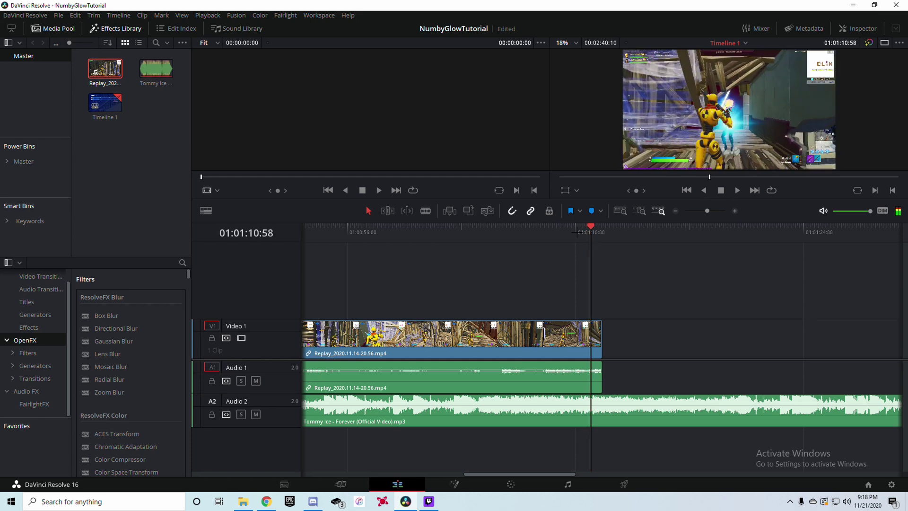
pyautogui.press('Left')
# - Put Marker 1 on the Replay clip at that moment and trim away its start
pyautogui.click(546, 342)
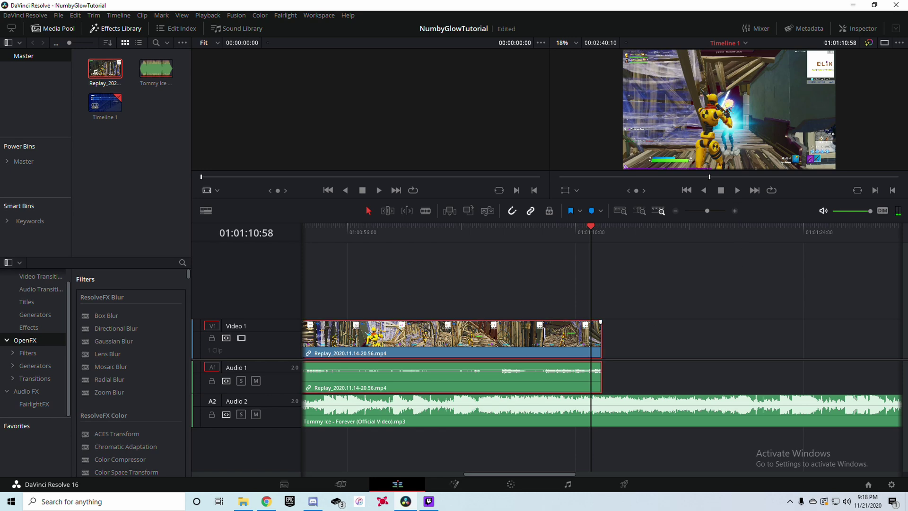
pyautogui.press('m')
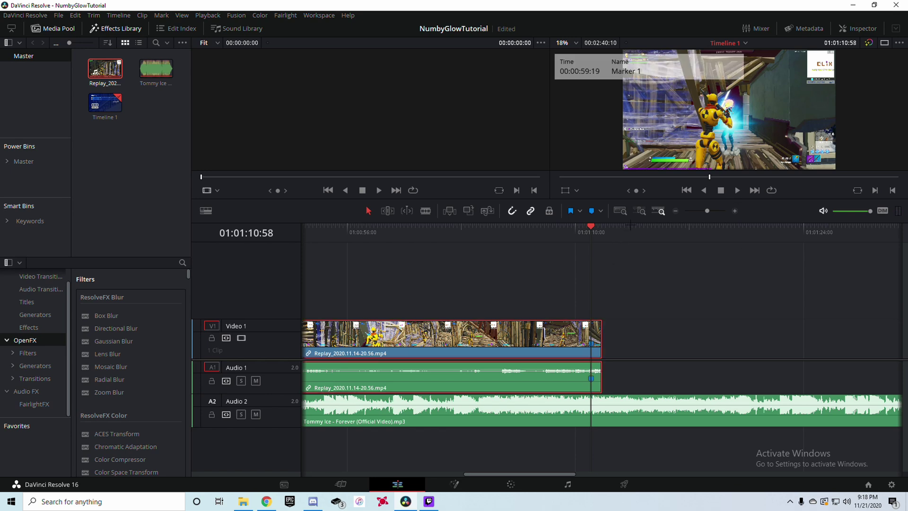
pyautogui.hotkey('shift', 'z')
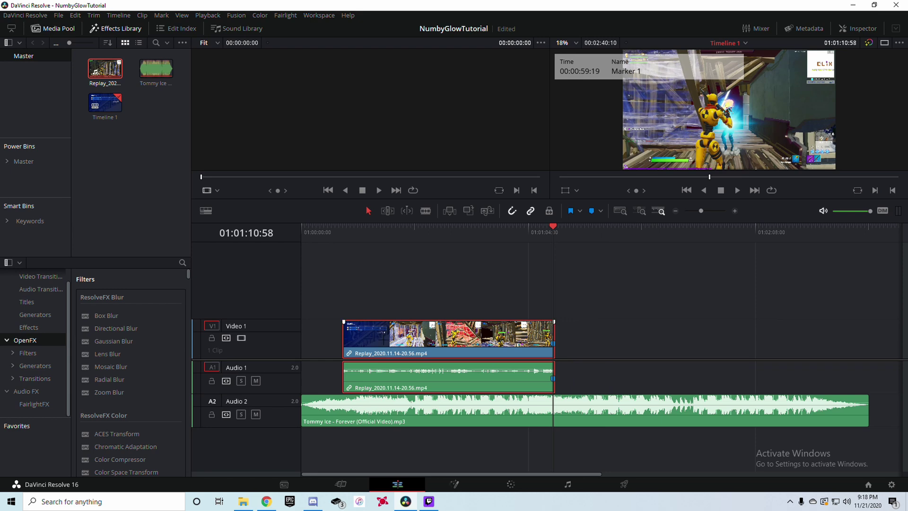
pyautogui.moveTo(340, 339); pyautogui.dragTo(308, 337)
# - Preview the trimmed gameplay clip, then play the song and stop on the beat
pyautogui.doubleClick(541, 335)
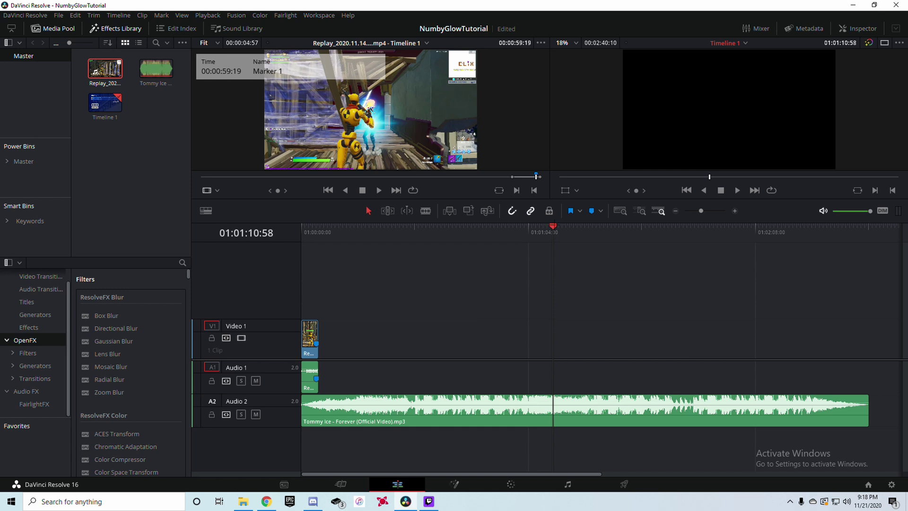
pyautogui.moveTo(553, 227); pyautogui.dragTo(389, 227)
pyautogui.press('space')
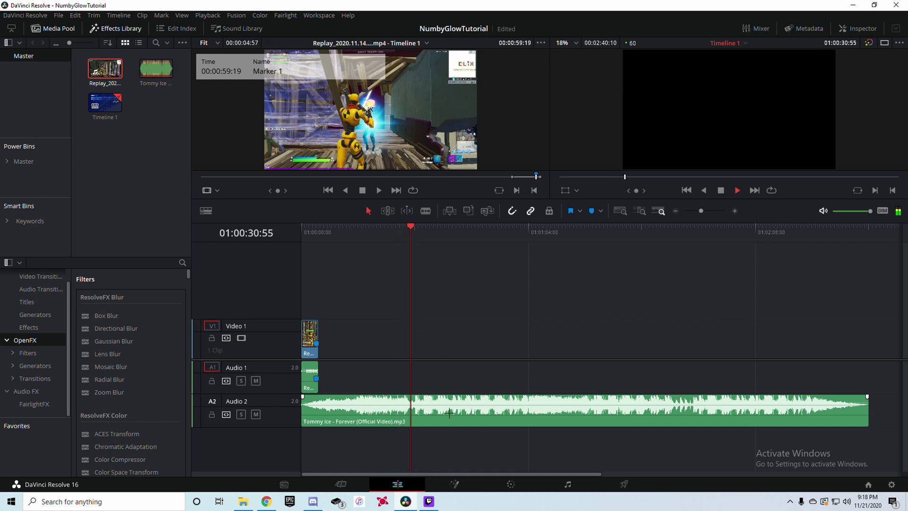
pyautogui.press('space')
# - Mark the beat at 00:00:32:05 on the Tommy Ice music clip and show the Inspector
pyautogui.click(708, 210)
pyautogui.moveTo(603, 227)
pyautogui.mouseDown()
pyautogui.moveTo(594, 227)
pyautogui.moveTo(606, 227)
pyautogui.mouseUp()
pyautogui.click(618, 408)
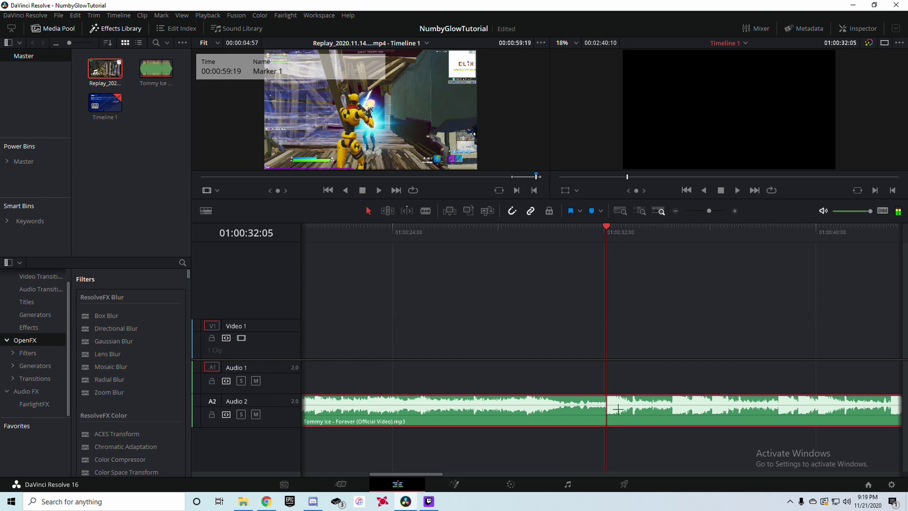
pyautogui.press('m')
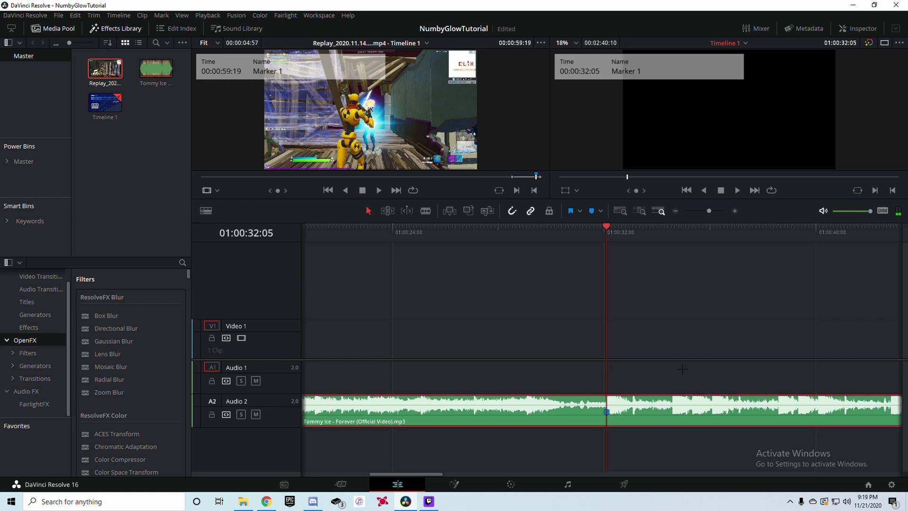
pyautogui.click(857, 29)
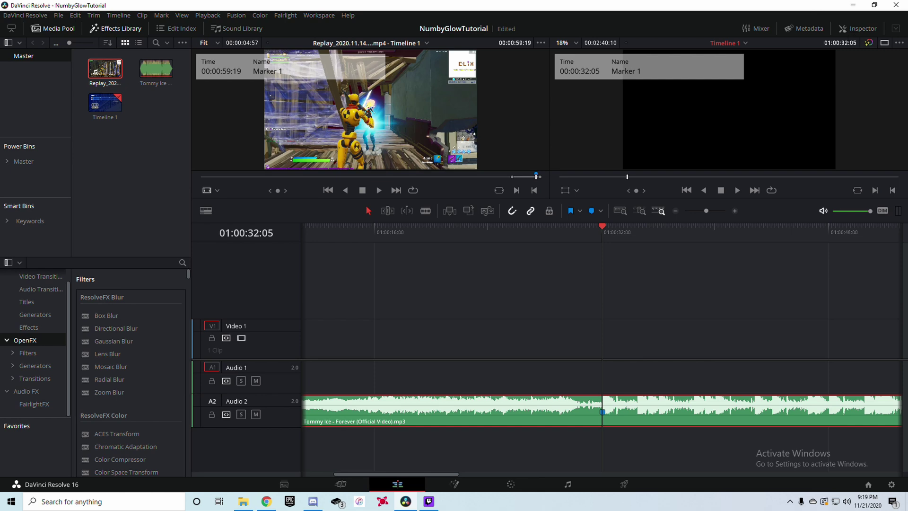
pyautogui.scroll(-3, 505, 399)
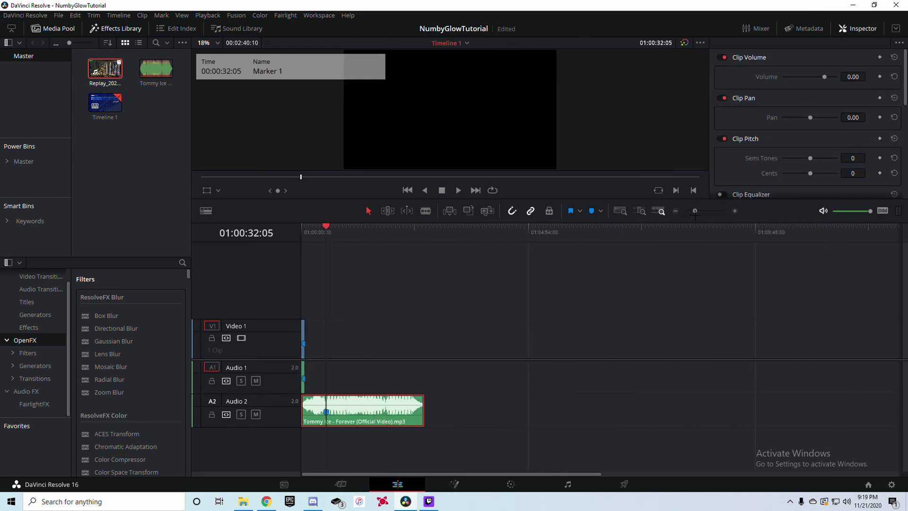
# - Trim the music's opening, undo the stray volume change, and add a short fade-in
pyautogui.moveTo(303, 409); pyautogui.dragTo(529, 408)
pyautogui.moveTo(595, 396); pyautogui.dragTo(385, 421)
pyautogui.hotkey('ctrl', 'z')
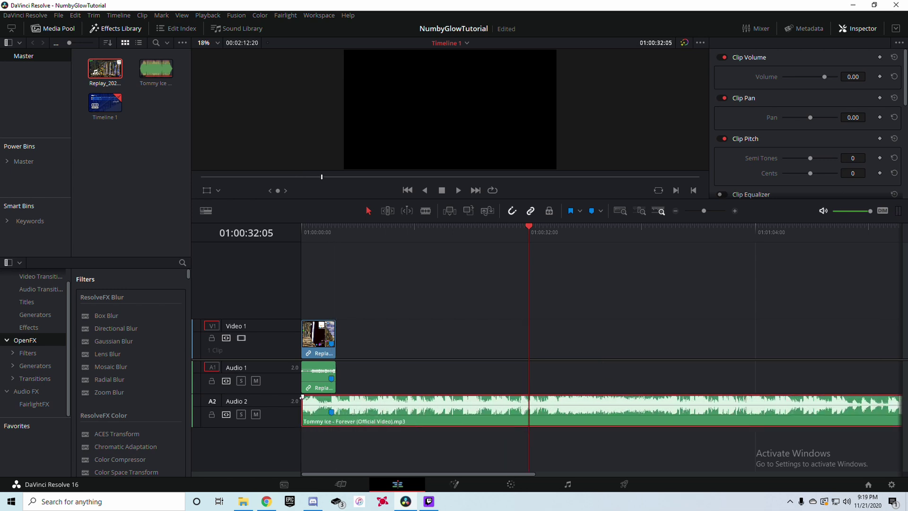
pyautogui.moveTo(302, 396); pyautogui.dragTo(316, 398)
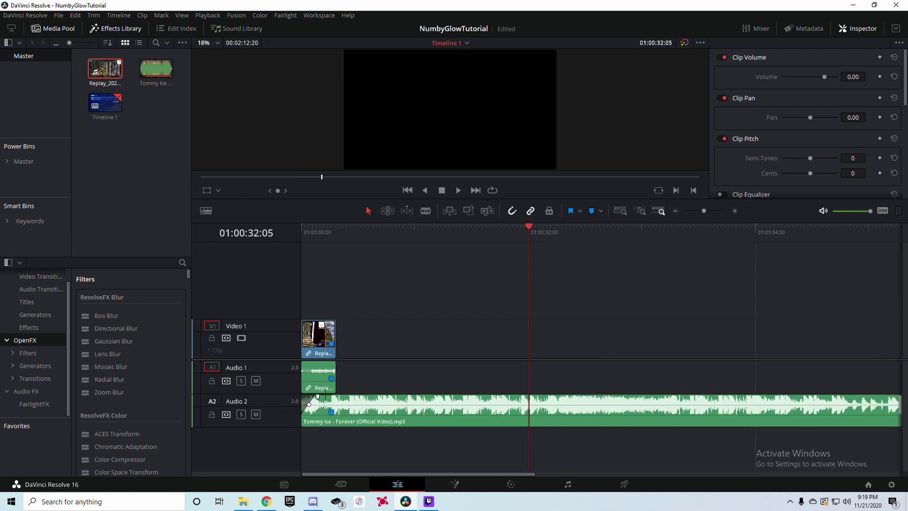
# - Load the Replay clip in the source viewer and zoom the timeline in on the clips
pyautogui.doubleClick(331, 368)
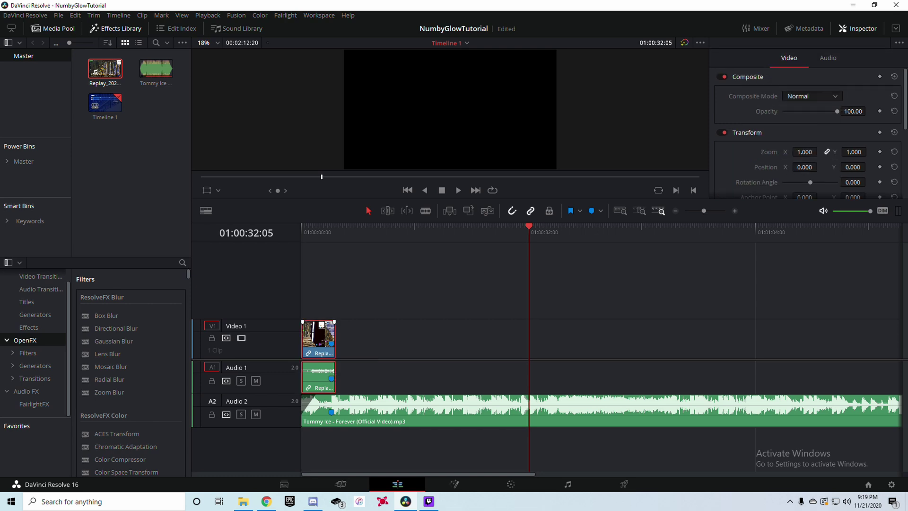
pyautogui.moveTo(331, 339); pyautogui.dragTo(331, 339)
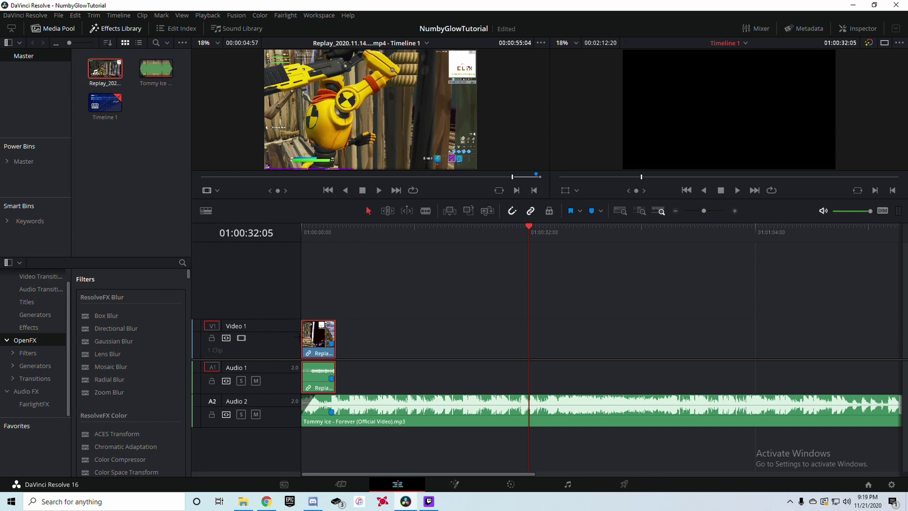
pyautogui.click(369, 312)
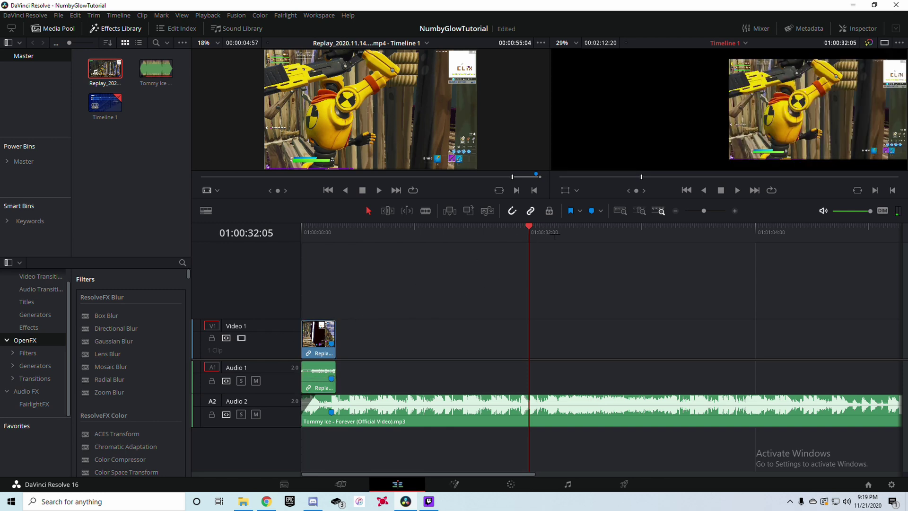
pyautogui.press('j')
pyautogui.press('j')
pyautogui.press('j')
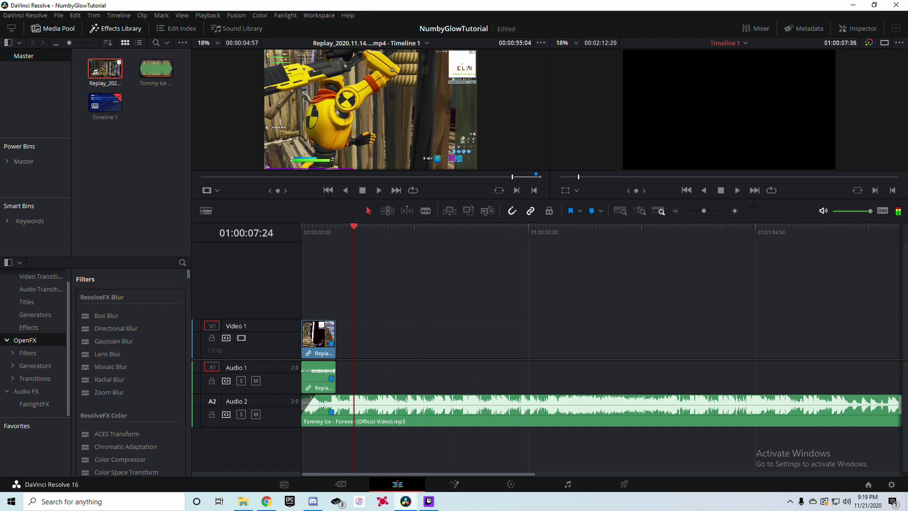
pyautogui.click(715, 212)
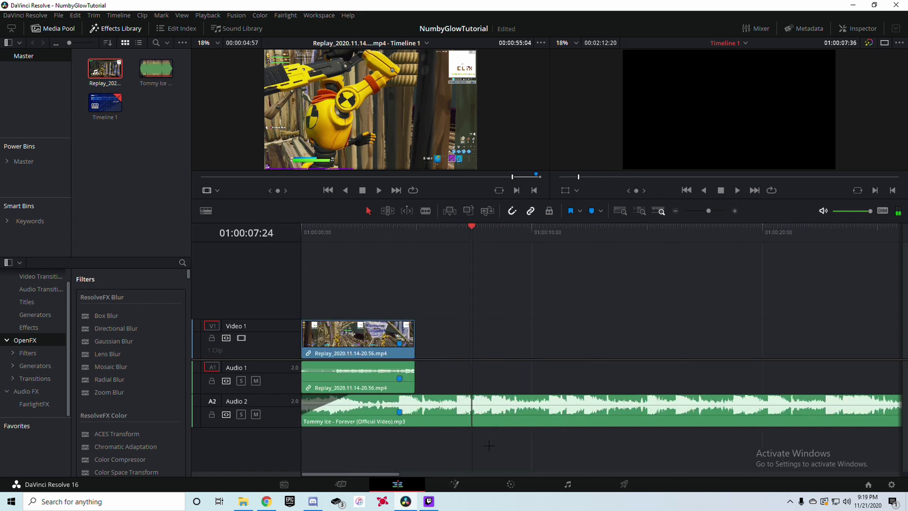
# - Unlink the gameplay video from its audio
pyautogui.moveTo(476, 234); pyautogui.dragTo(415, 232)
pyautogui.click(403, 334)
pyautogui.rightClick(403, 334)
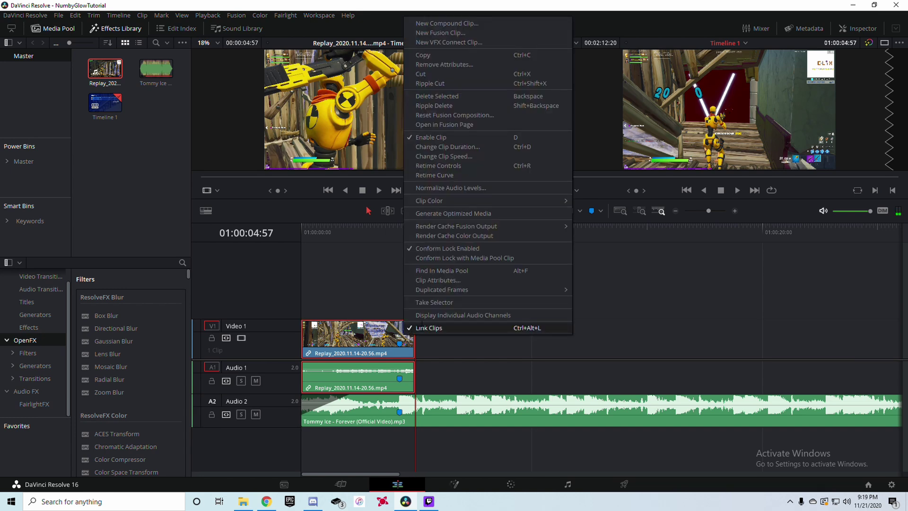
pyautogui.click(422, 328)
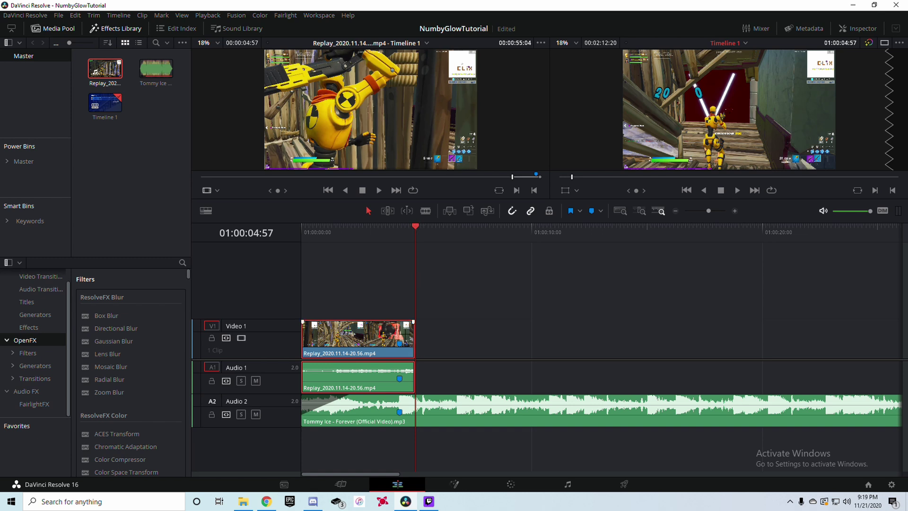
# - Add a speed point to the gameplay clip at Marker 1, 01:00:04:15
pyautogui.hotkey('ctrl', 'r')
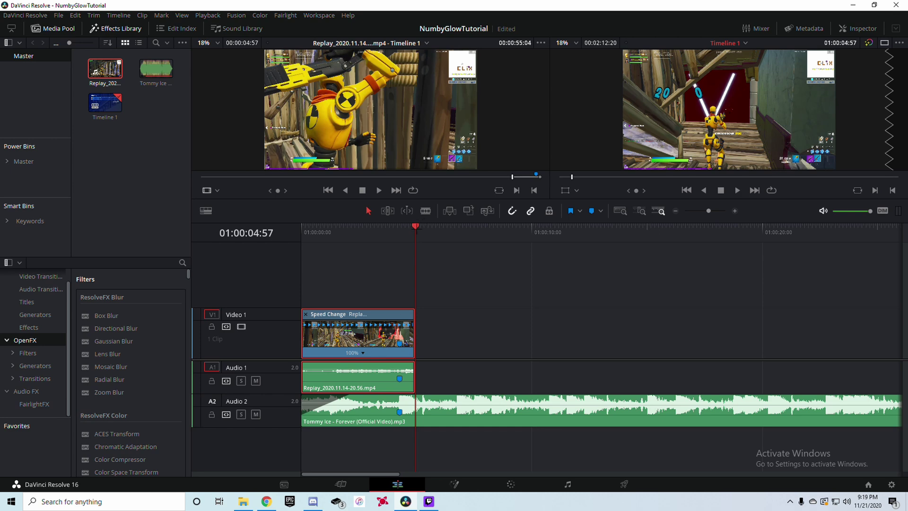
pyautogui.moveTo(415, 226); pyautogui.dragTo(400, 226)
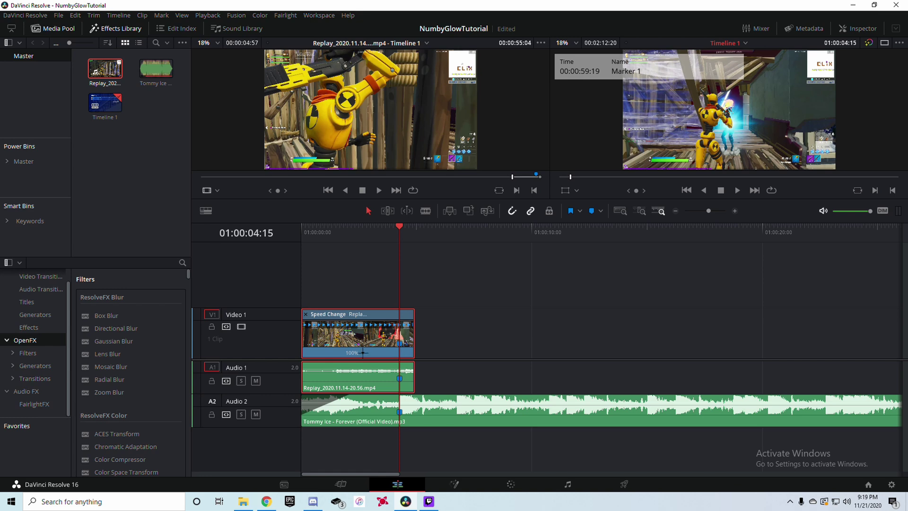
pyautogui.click(362, 352)
pyautogui.click(388, 366)
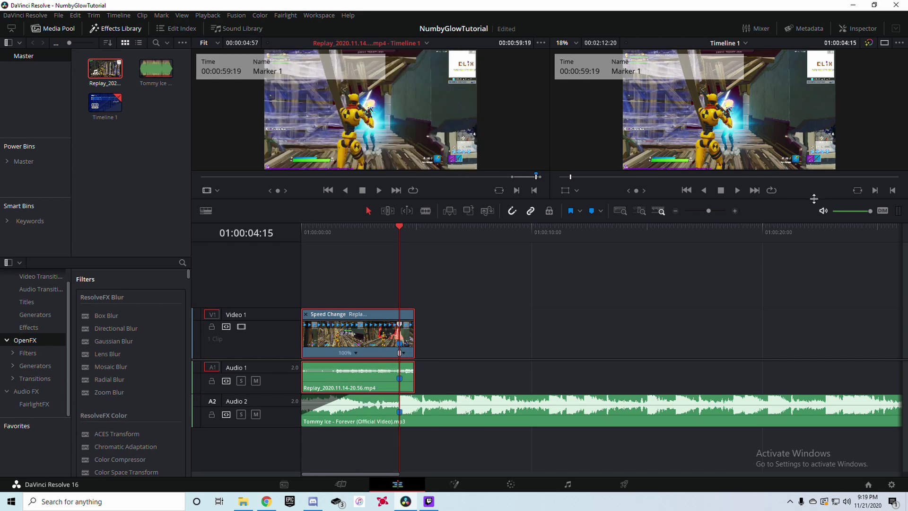
# - Set the segment after the marker to 50% speed
pyautogui.moveTo(708, 211); pyautogui.dragTo(710, 211)
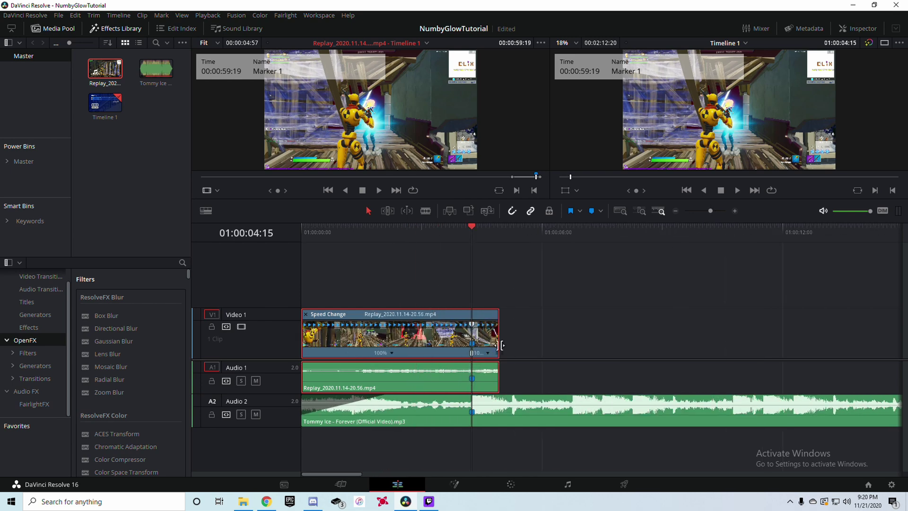
pyautogui.click(488, 353)
pyautogui.moveTo(509, 390)
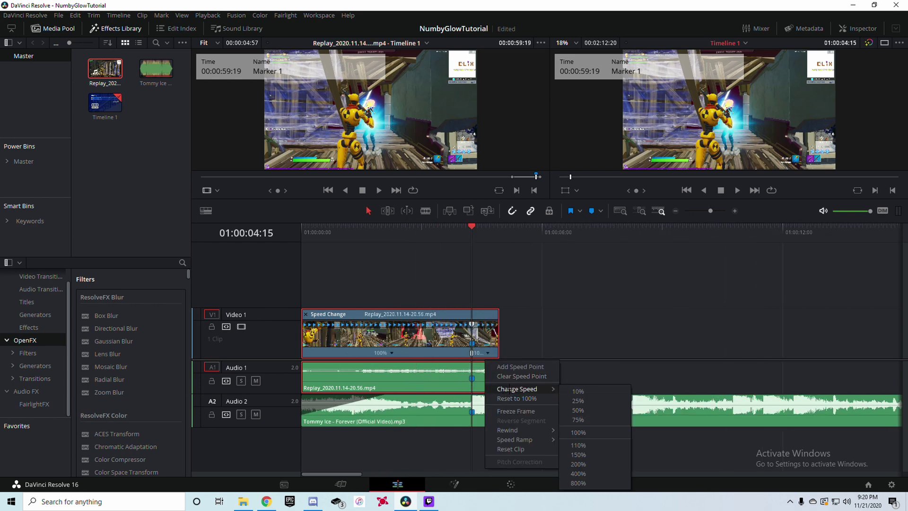
pyautogui.click(578, 410)
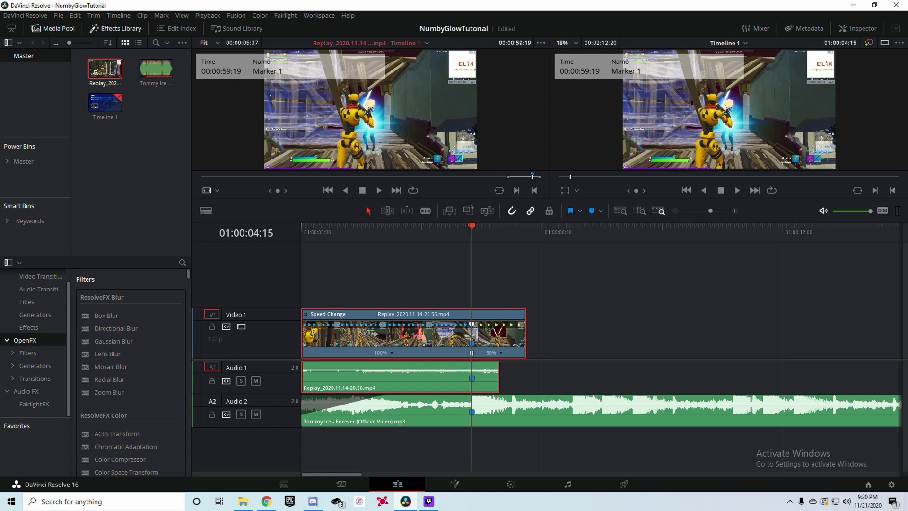
# - Show the Inspector, readjust the timeline zoom, and move the playhead earlier in the clip
pyautogui.click(844, 28)
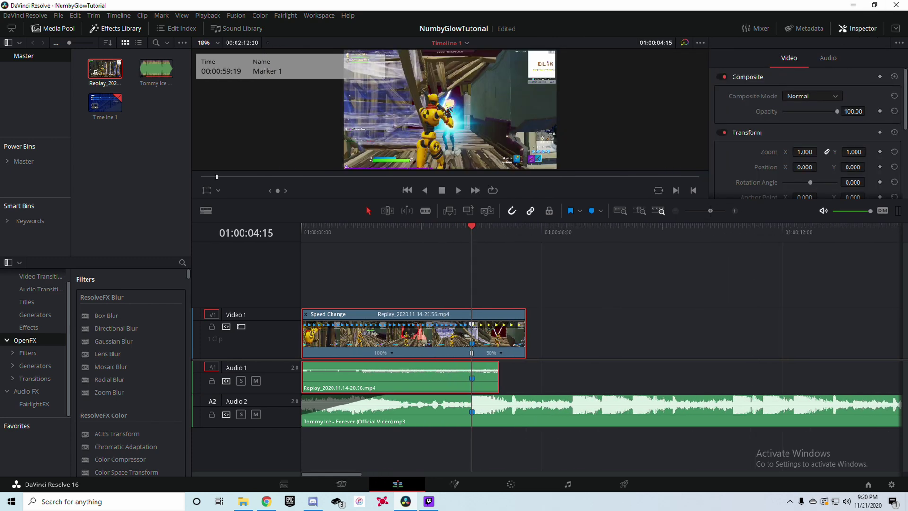
pyautogui.hotkey('ctrl', '-')
pyautogui.hotkey('ctrl', '=')
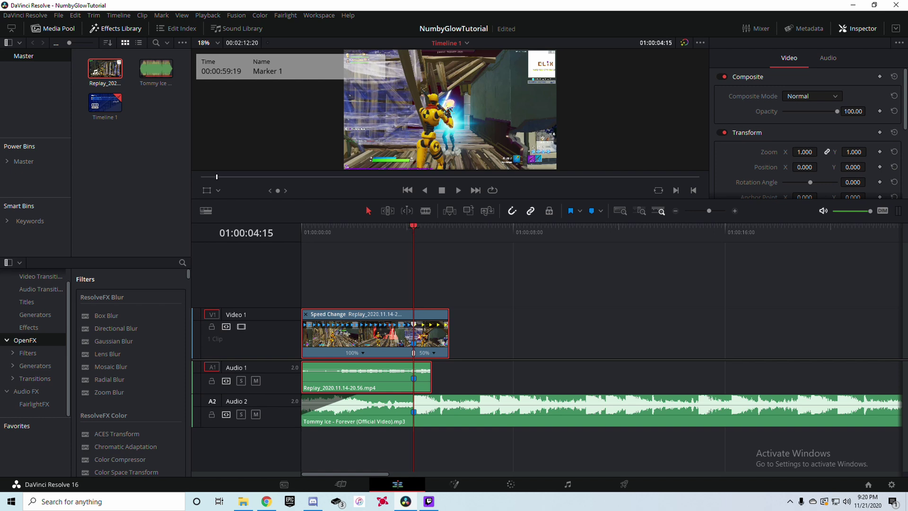
pyautogui.moveTo(414, 227)
pyautogui.mouseDown()
pyautogui.moveTo(397, 227)
pyautogui.moveTo(399, 235)
pyautogui.mouseUp()
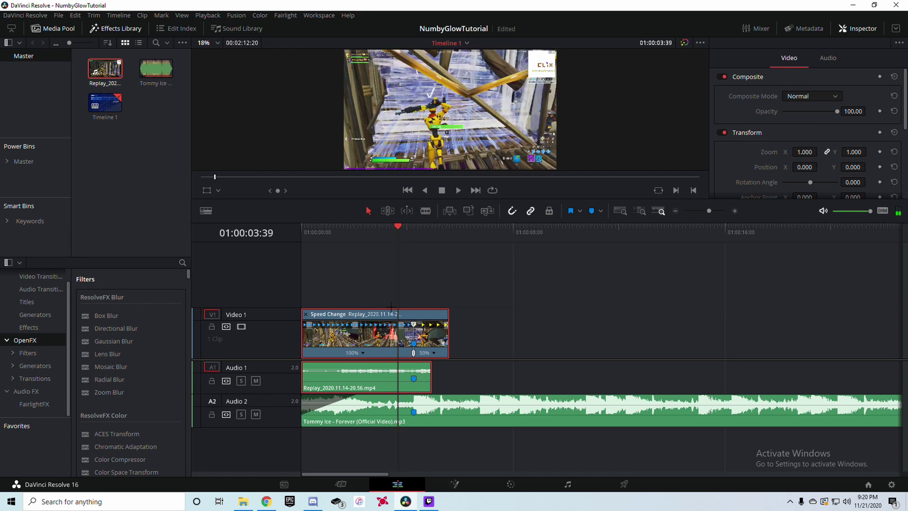
# - Add a speed point at the playhead on the gameplay clip
pyautogui.click(361, 352)
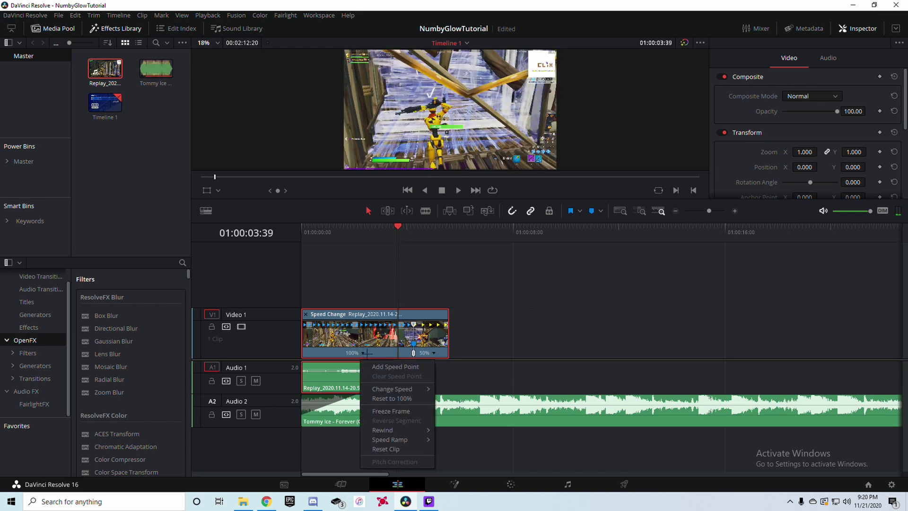
pyautogui.click(386, 365)
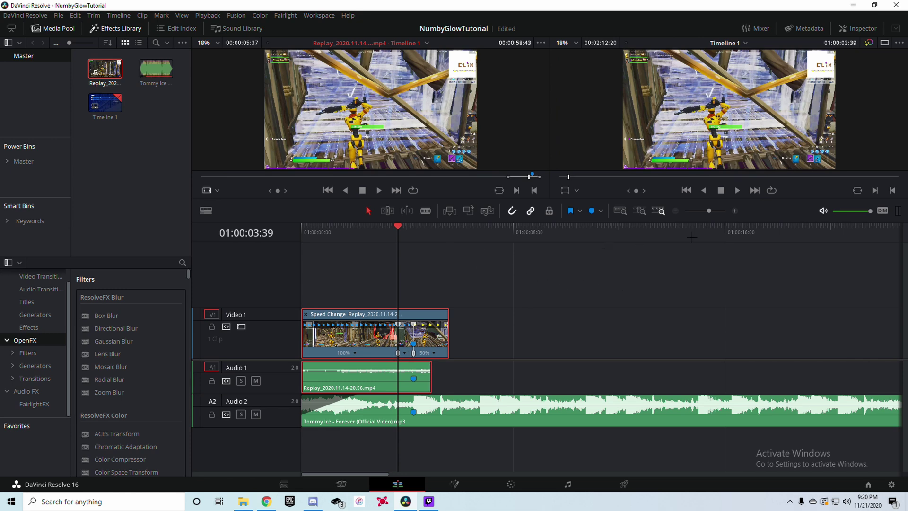
pyautogui.click(859, 29)
pyautogui.moveTo(709, 211)
pyautogui.mouseDown()
pyautogui.moveTo(696, 211)
pyautogui.moveTo(716, 211)
pyautogui.mouseUp()
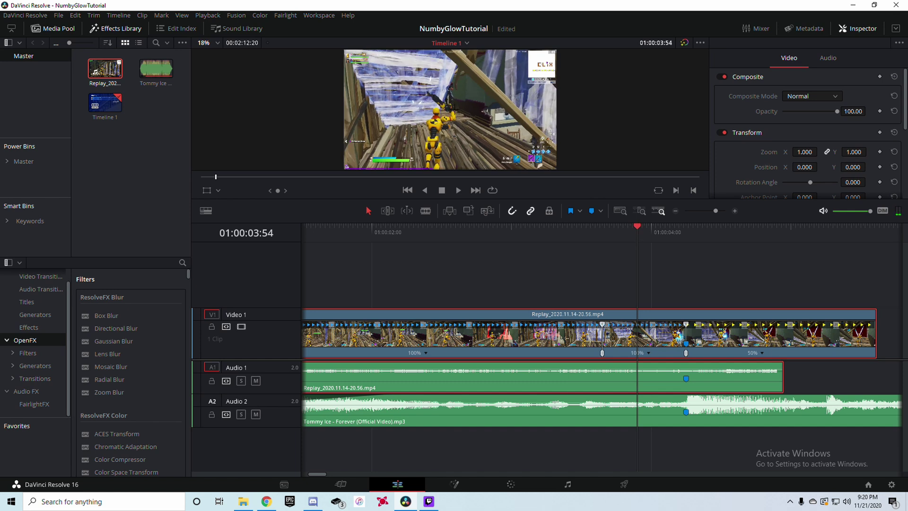
# - Add a second speed point and slow that segment to 50%
pyautogui.click(648, 353)
pyautogui.click(664, 367)
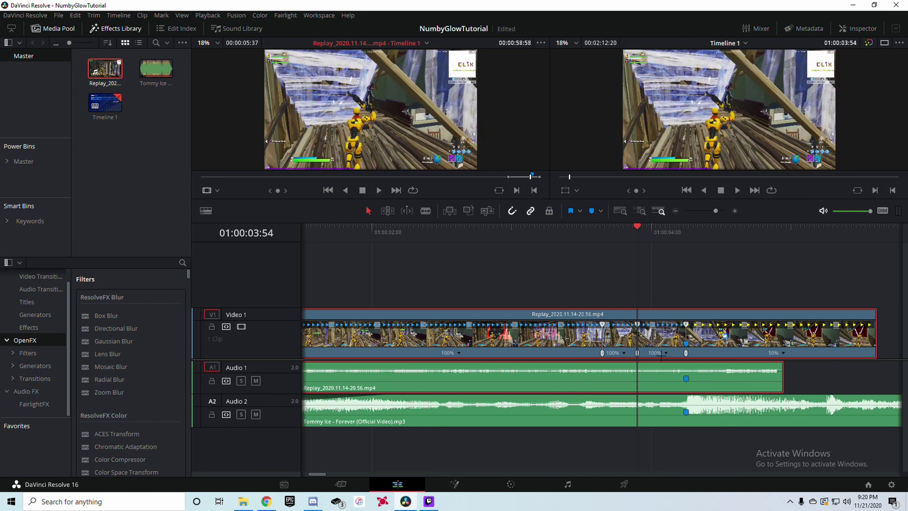
pyautogui.click(666, 352)
pyautogui.click(624, 353)
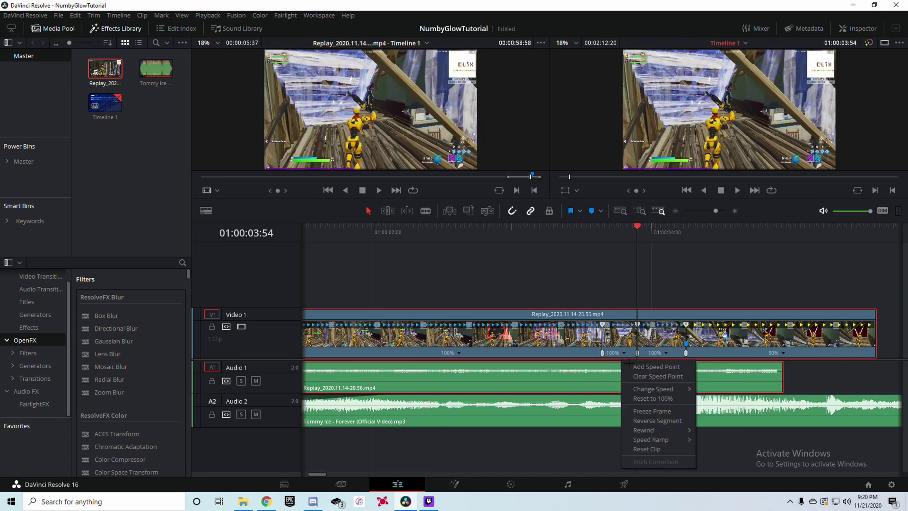
pyautogui.moveTo(662, 388)
pyautogui.click(715, 410)
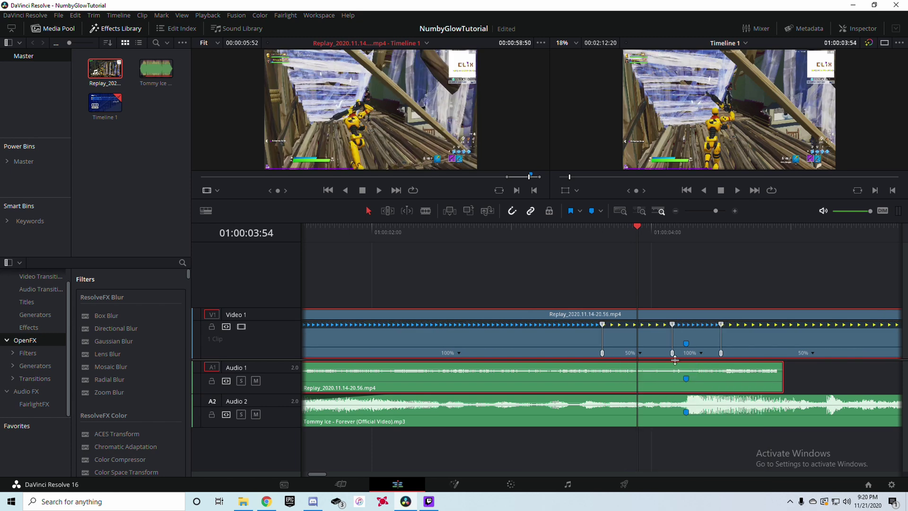
# - Speed the middle segment to 200% and align its speed point with the marker at 01:00:04:15
pyautogui.click(700, 353)
pyautogui.moveTo(735, 388)
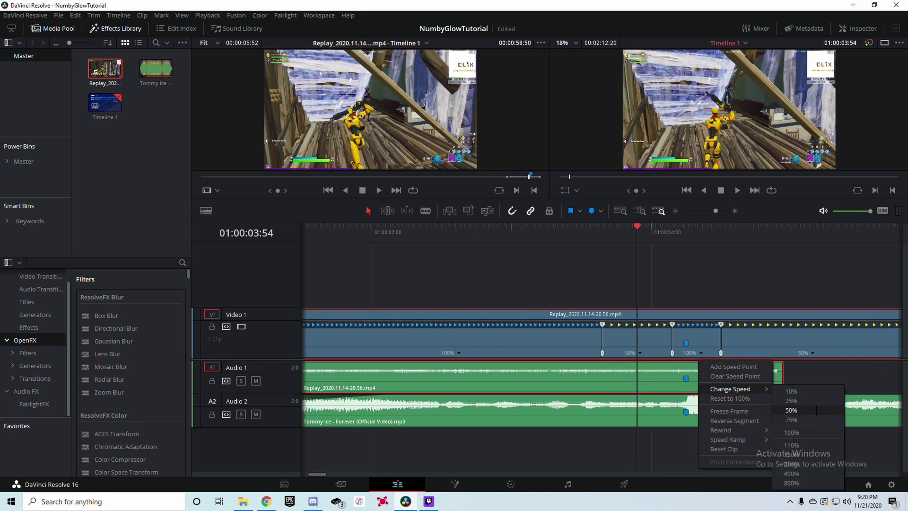
pyautogui.click(811, 466)
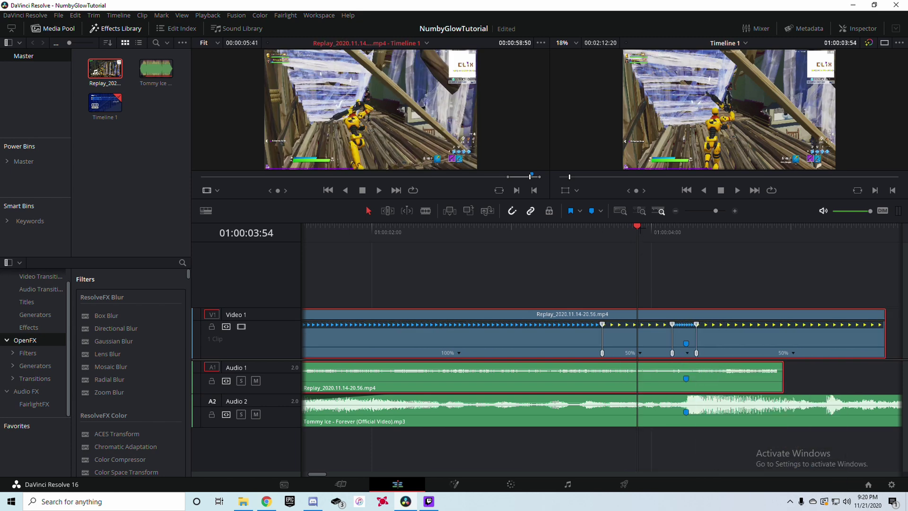
pyautogui.click(685, 228)
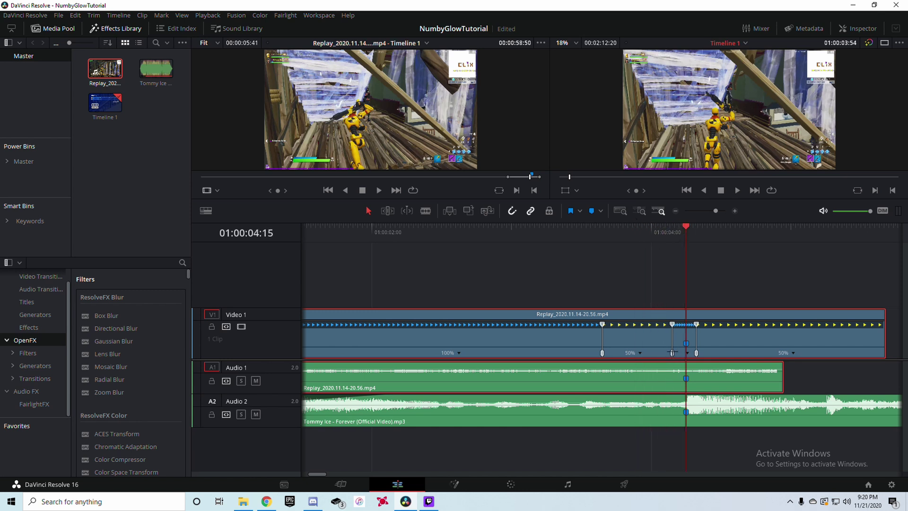
pyautogui.moveTo(672, 353); pyautogui.dragTo(658, 352)
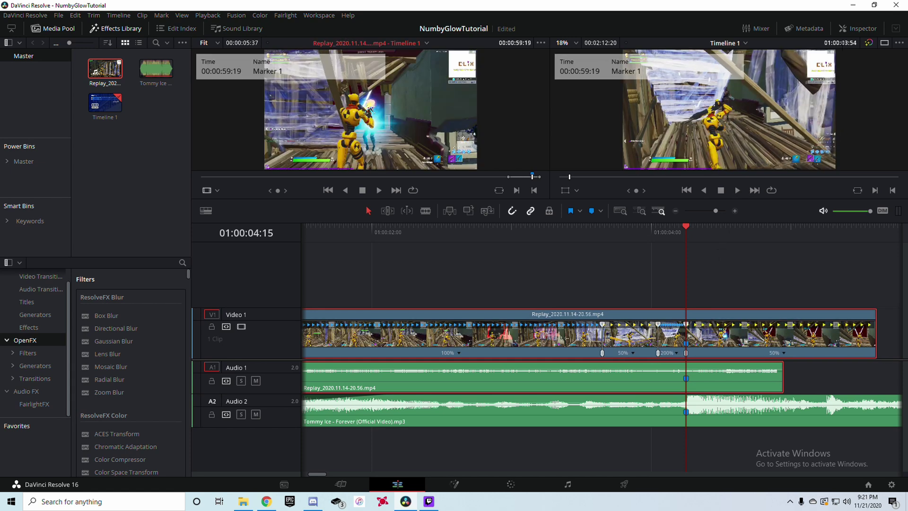
pyautogui.click(842, 28)
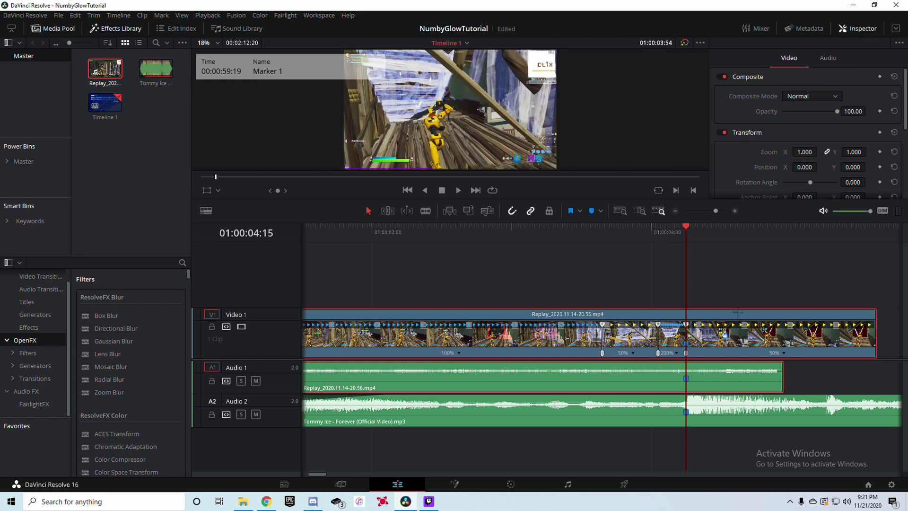
# - Hide the speed controls and trim the end of the video clip slightly shorter
pyautogui.hotkey('ctrl', 'r')
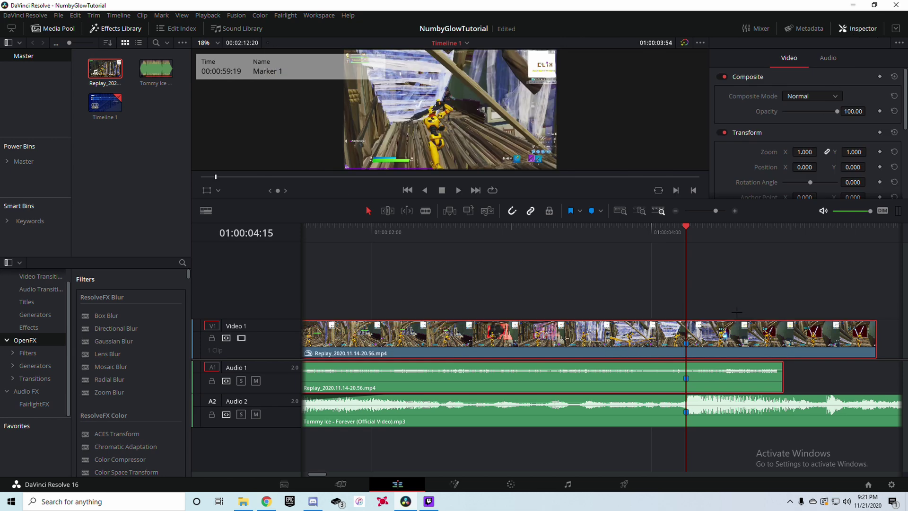
pyautogui.moveTo(716, 211); pyautogui.dragTo(711, 211)
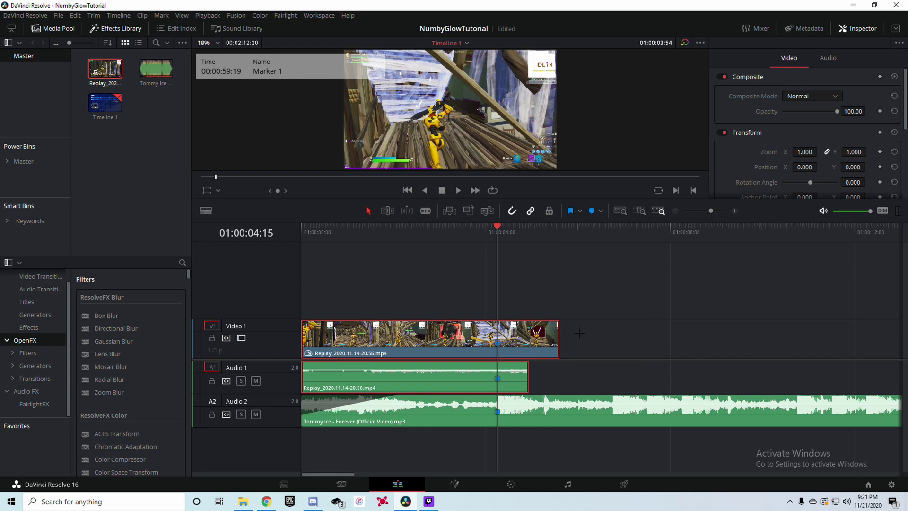
pyautogui.moveTo(559, 331); pyautogui.dragTo(554, 333)
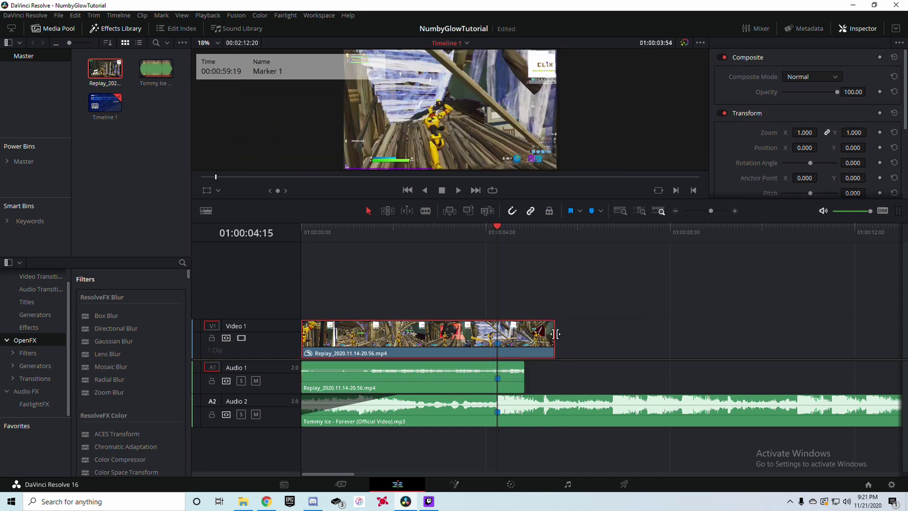
# - Open the Replay_2020.11.14-20.56.mp4 clip on V1 in Fusion
pyautogui.click(598, 337)
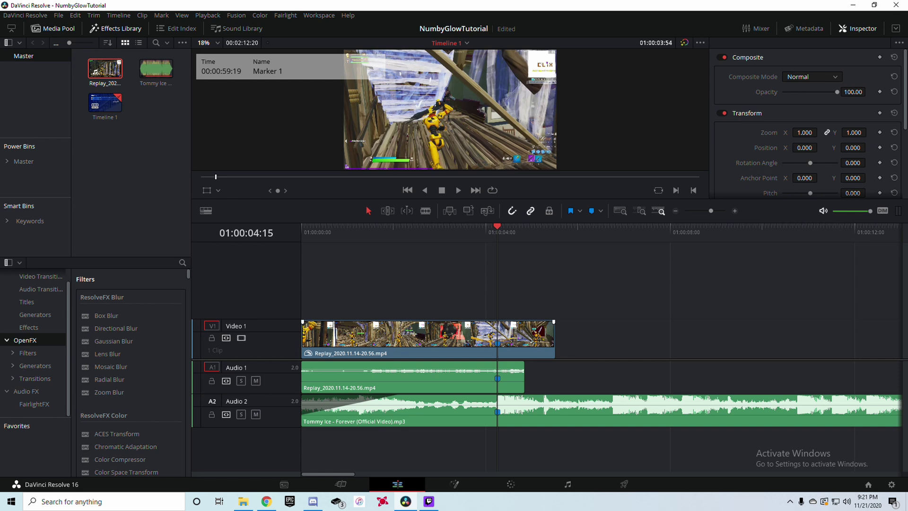
pyautogui.click(524, 341)
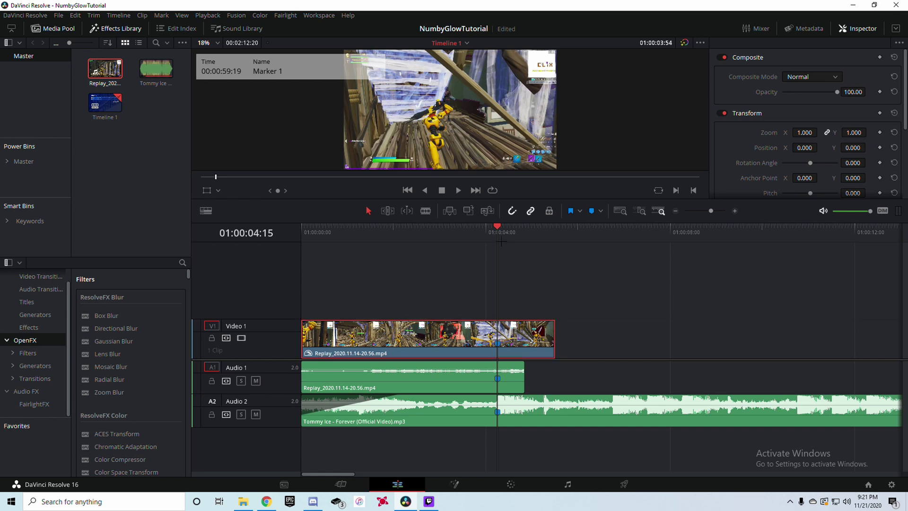
pyautogui.click(454, 484)
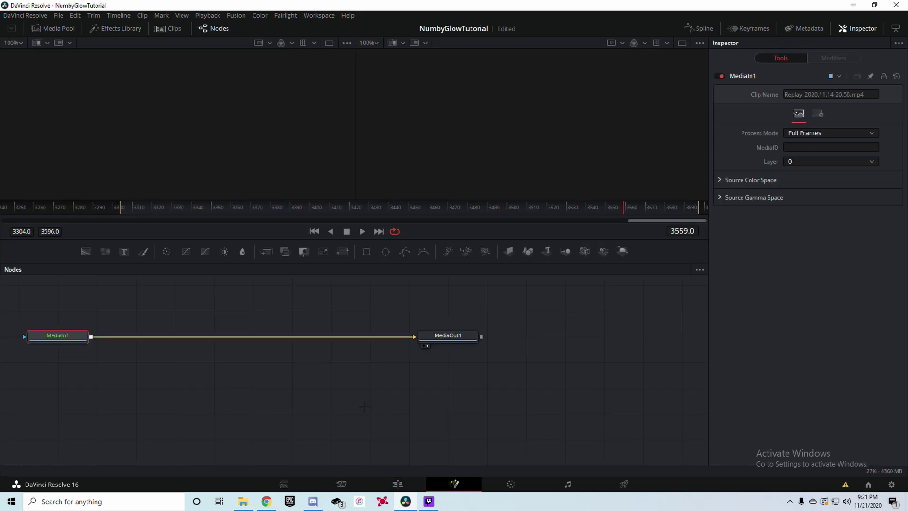
# - Add a Camera Shake node by searching 'camera' in the Select Tool dialog
pyautogui.click(349, 405)
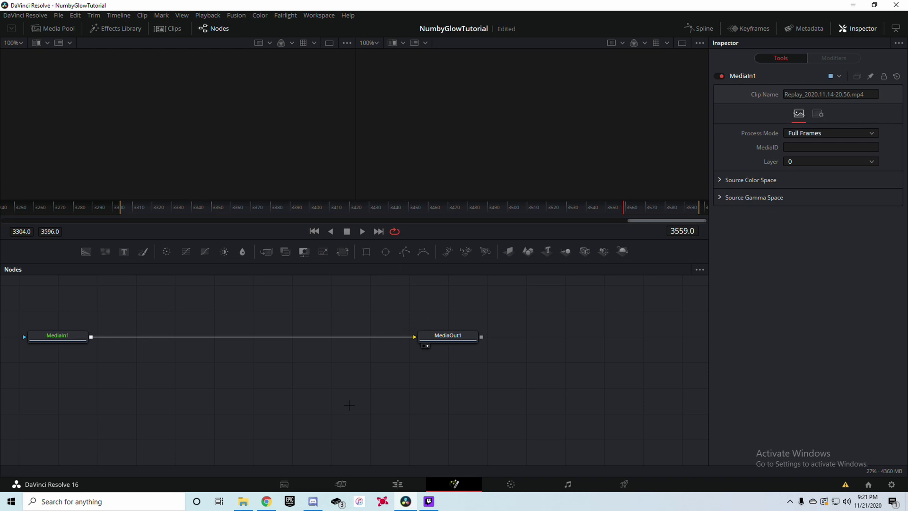
pyautogui.hotkey('shift', 'space')
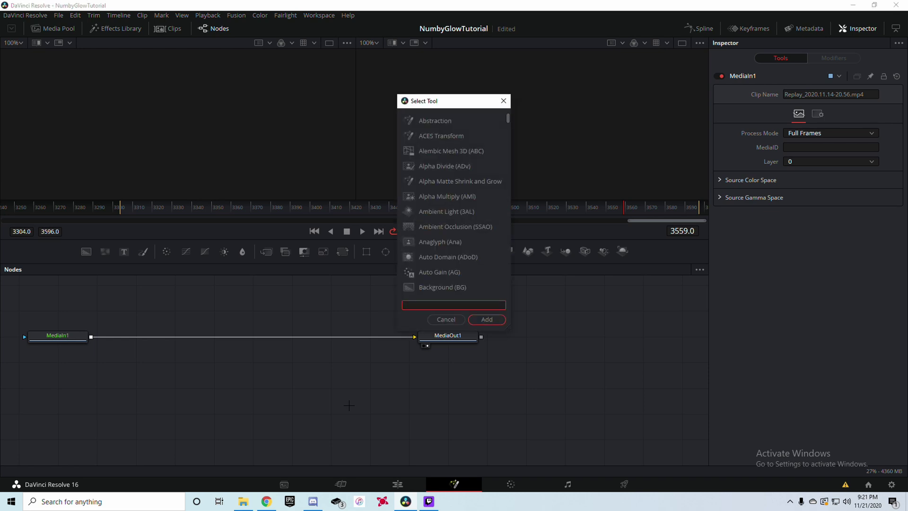
pyautogui.write('camer')
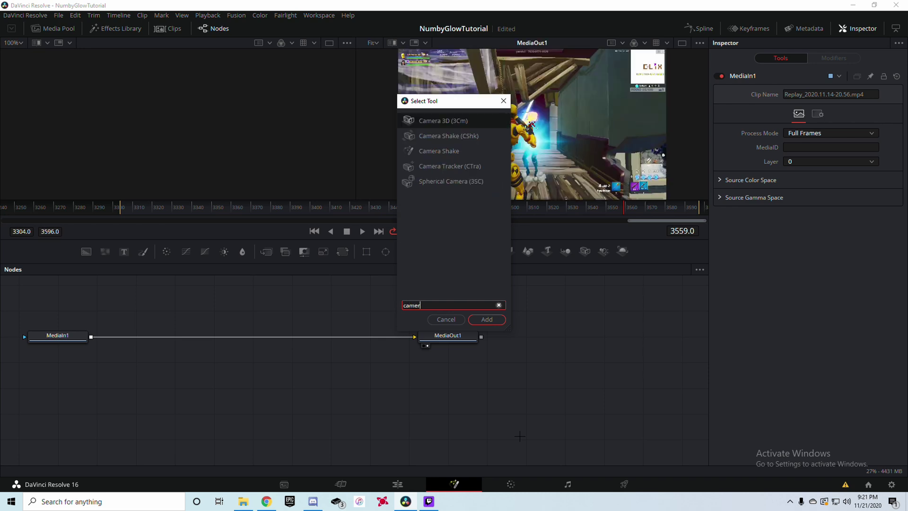
pyautogui.write('a')
pyautogui.click(467, 150)
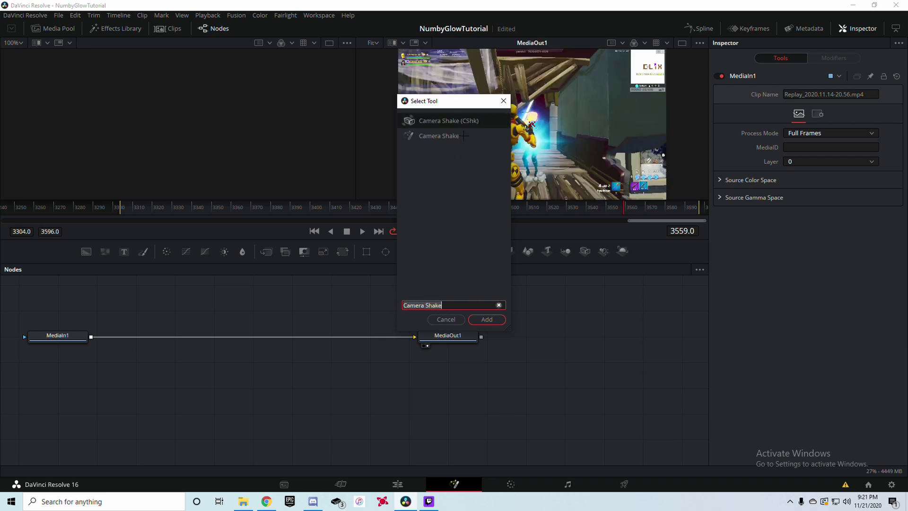
pyautogui.click(487, 319)
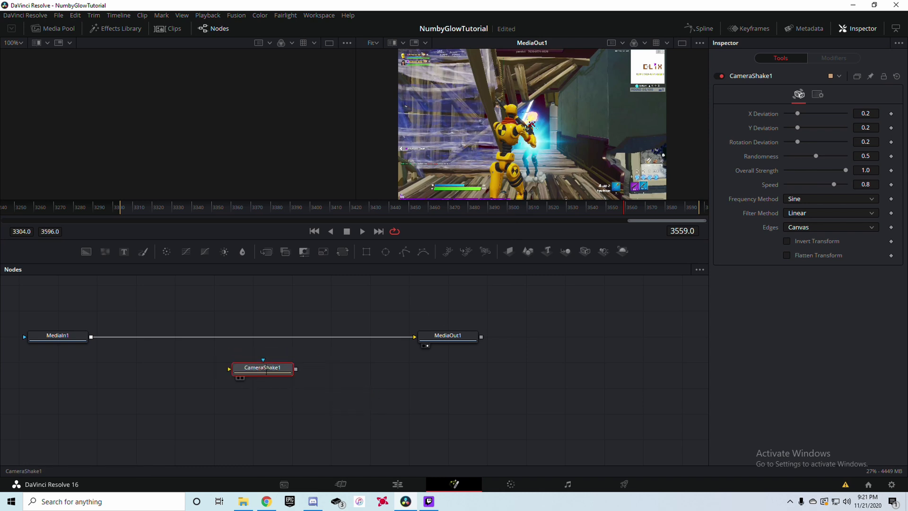
# - Wire CameraShake1 between MediaIn1 and MediaOut1 and set its X/Y Deviation to 0
pyautogui.moveTo(266, 371); pyautogui.dragTo(225, 339)
pyautogui.click(345, 396)
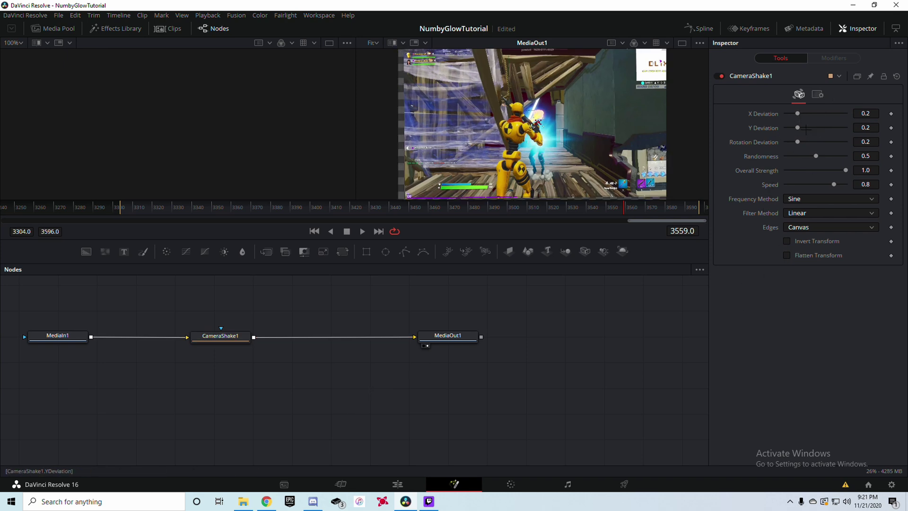
pyautogui.moveTo(797, 114); pyautogui.dragTo(783, 128)
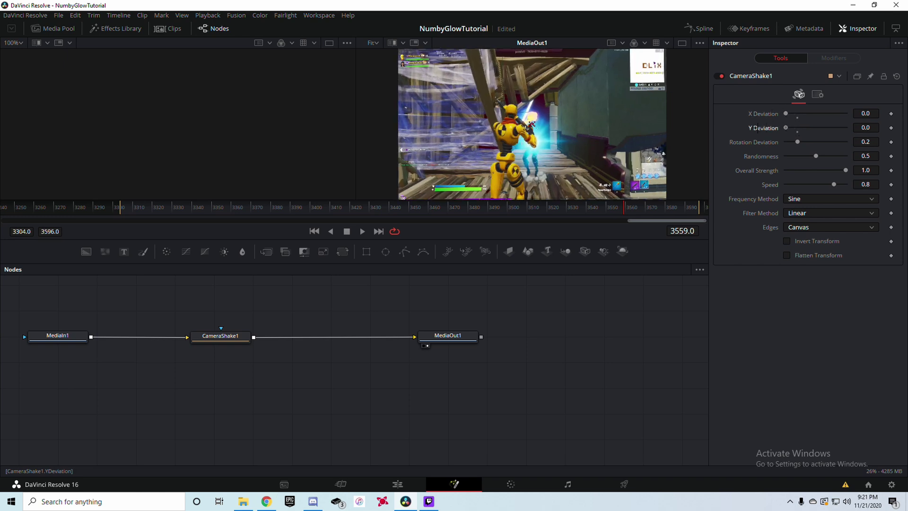
# - Set Rotation Deviation 0.5, Randomness 0.7, Speed 0.05, and Edges to Mirror
pyautogui.click(869, 141)
pyautogui.write('0.5')
pyautogui.press('Tab')
pyautogui.press('BackSpace')
pyautogui.press('BackSpace')
pyautogui.press('BackSpace')
pyautogui.write('0.7')
pyautogui.press('Tab')
pyautogui.press('Tab')
pyautogui.write('0.0')
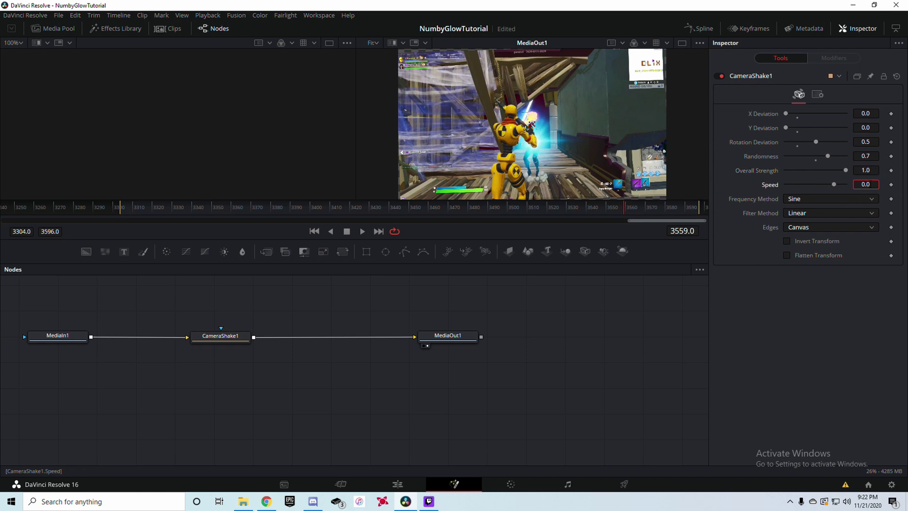
pyautogui.write('5')
pyautogui.press('Return')
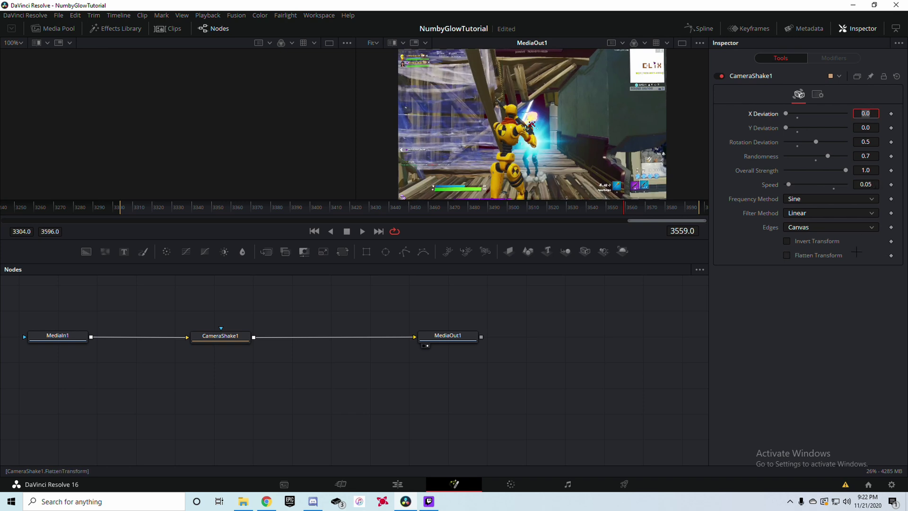
pyautogui.click(832, 227)
pyautogui.click(804, 270)
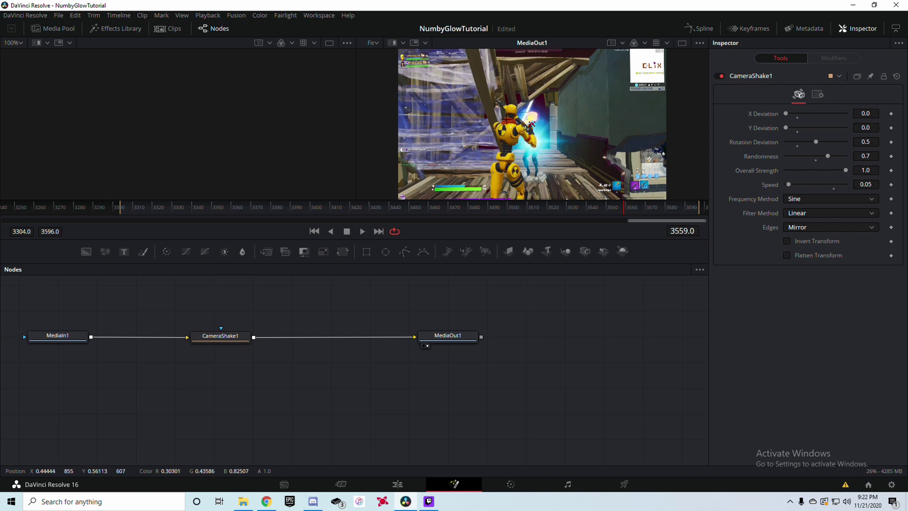
# - Keyframe Rotation Deviation at 0.5 on frame 3559 and 0.0 on frame 3555
pyautogui.click(891, 142)
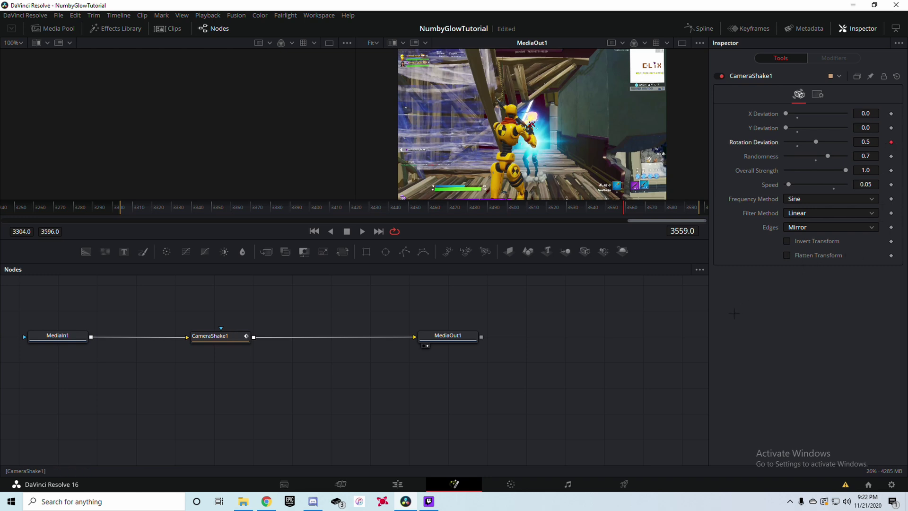
pyautogui.press('Left')
pyautogui.press('Left')
pyautogui.press('Left')
pyautogui.press('Left')
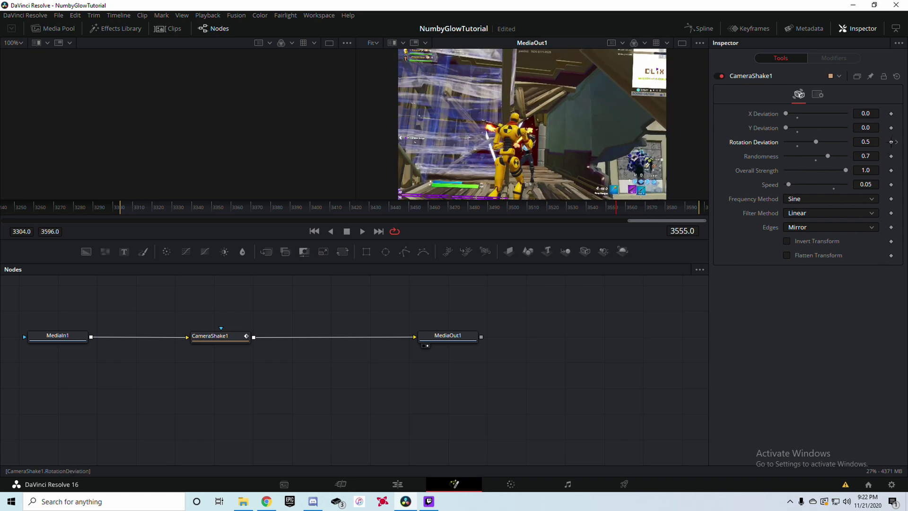
pyautogui.moveTo(816, 142); pyautogui.dragTo(739, 144)
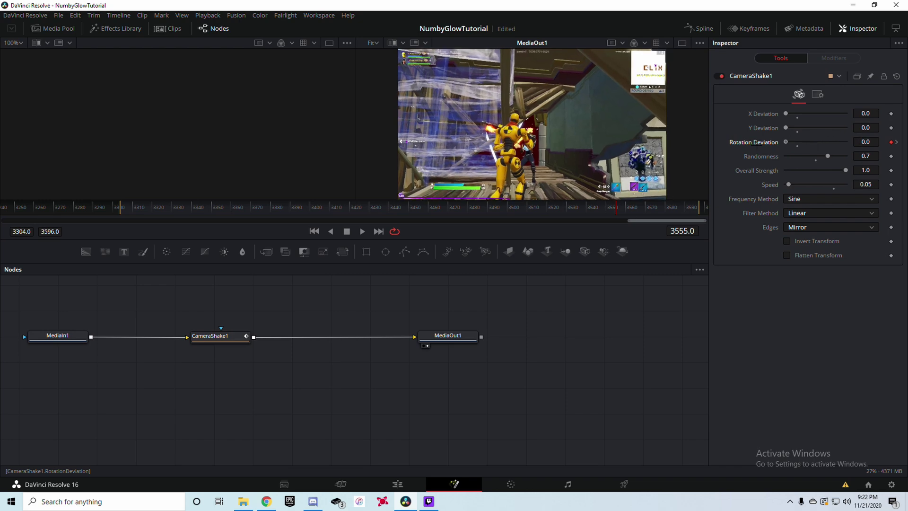
pyautogui.press('Right')
pyautogui.press('Right')
pyautogui.press('Right')
pyautogui.press('Right')
pyautogui.press('Left')
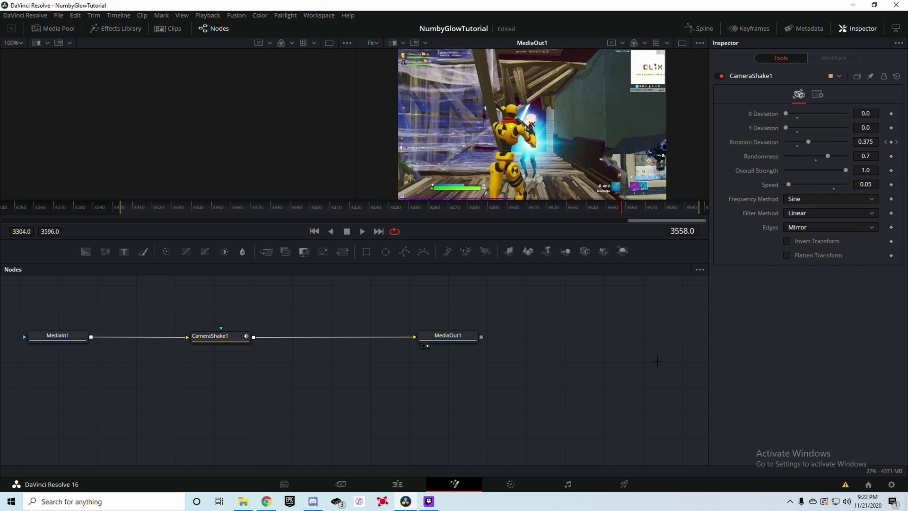
pyautogui.press('Right')
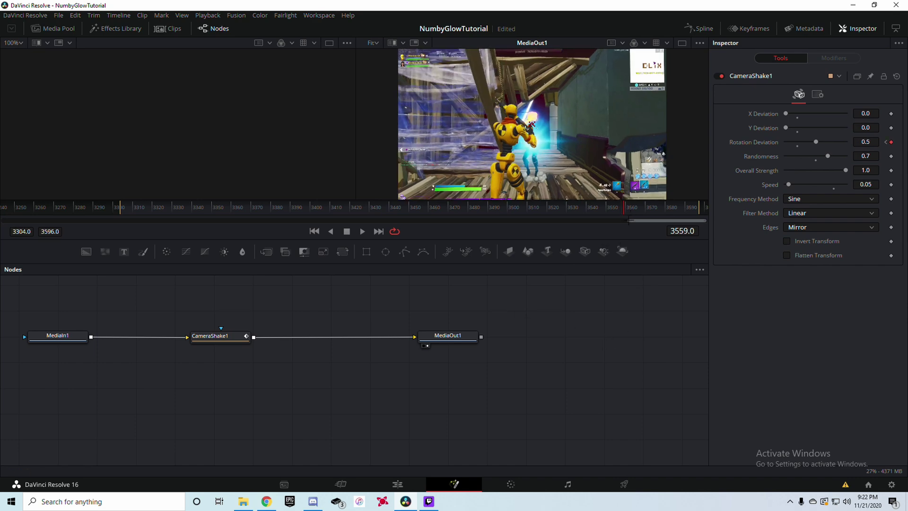
pyautogui.press('space')
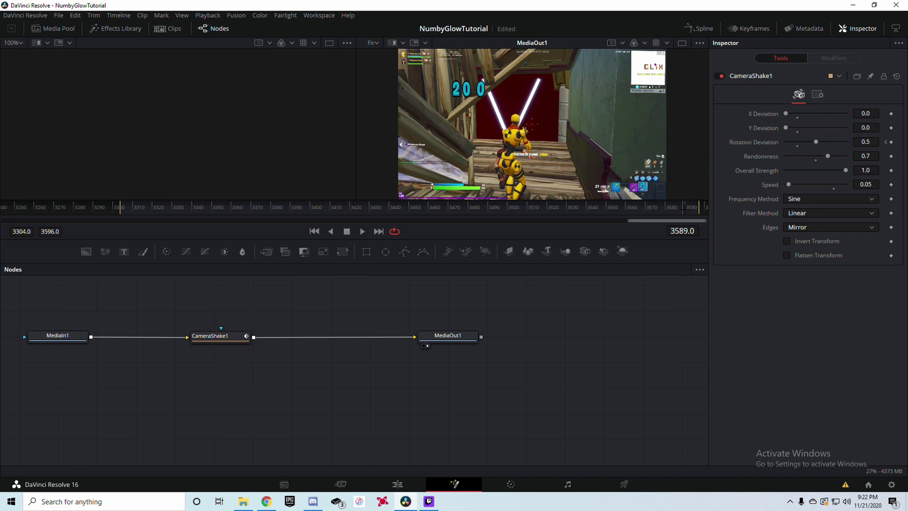
# - Keyframe Rotation Deviation back to 0.0 at frame 3589 and save the project
pyautogui.click(891, 142)
pyautogui.moveTo(815, 142); pyautogui.dragTo(786, 141)
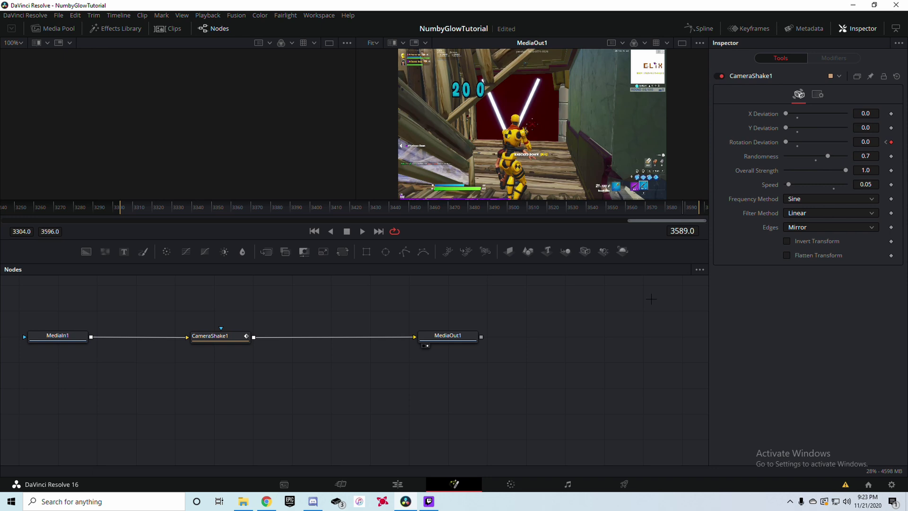
pyautogui.hotkey('ctrl', 's')
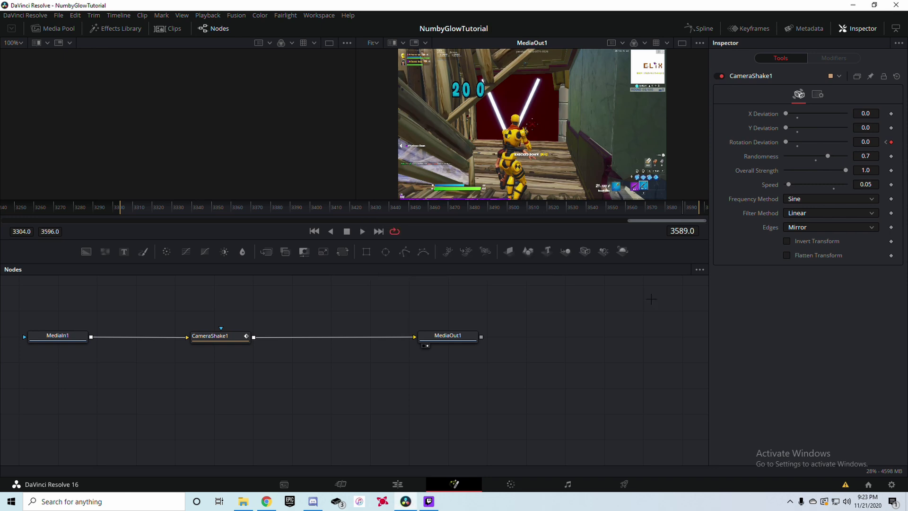